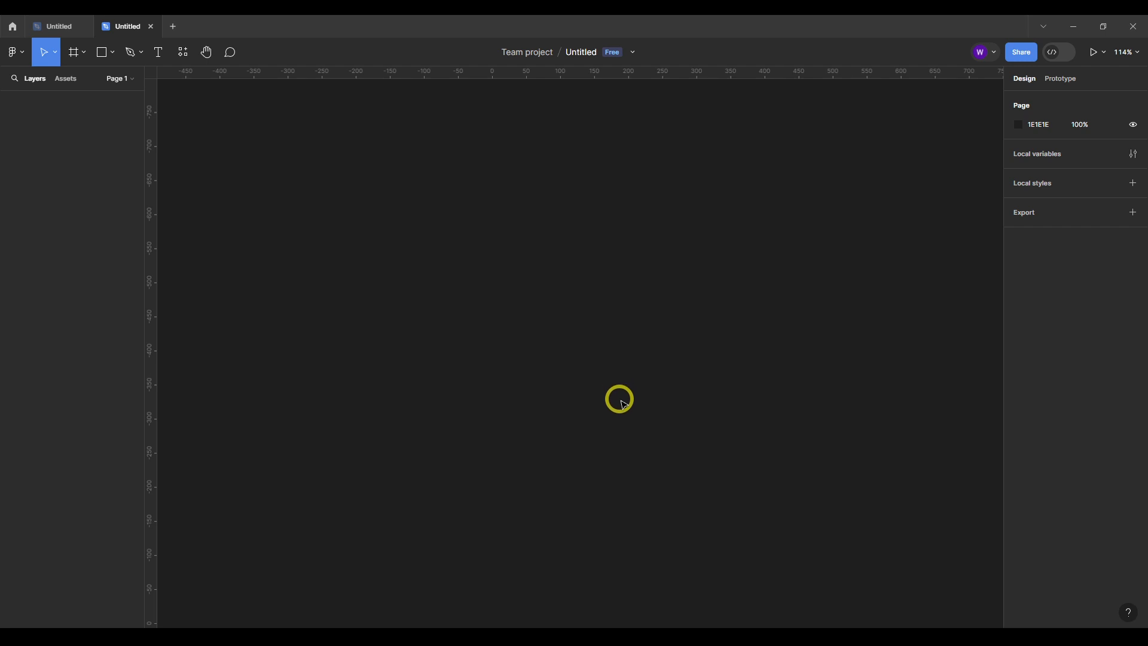
{"action": "left_click", "coordinate": [157, 53]}
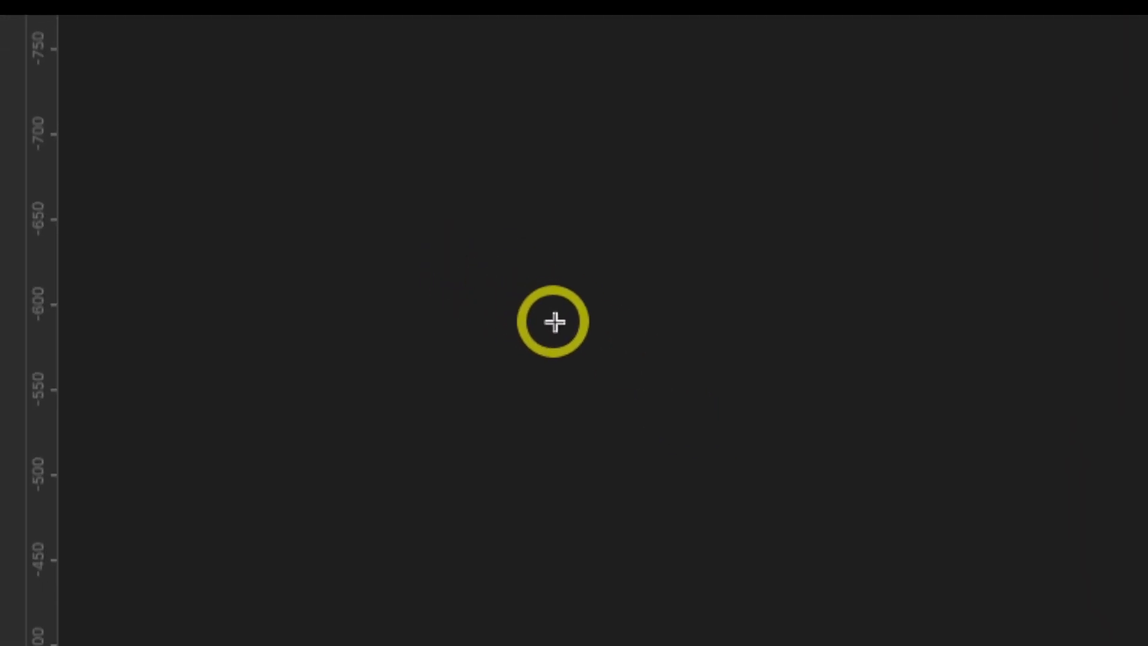
{"action": "left_click_drag", "start_coordinate": [554, 323], "coordinate": [1146, 549]}
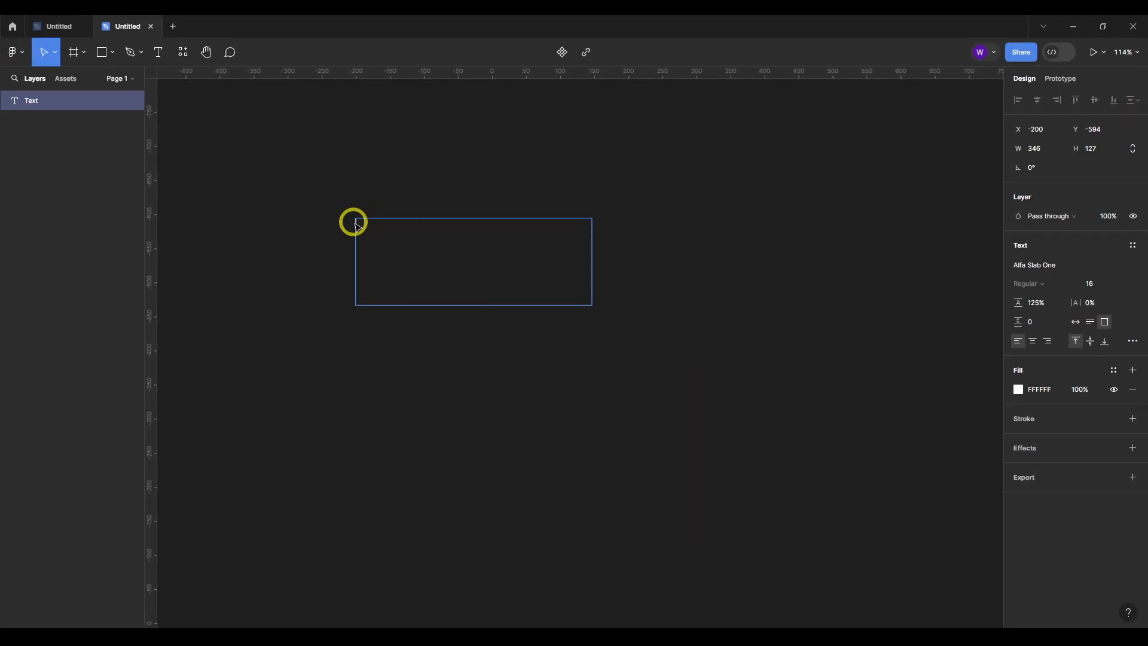
{"action": "left_click", "coordinate": [493, 328]}
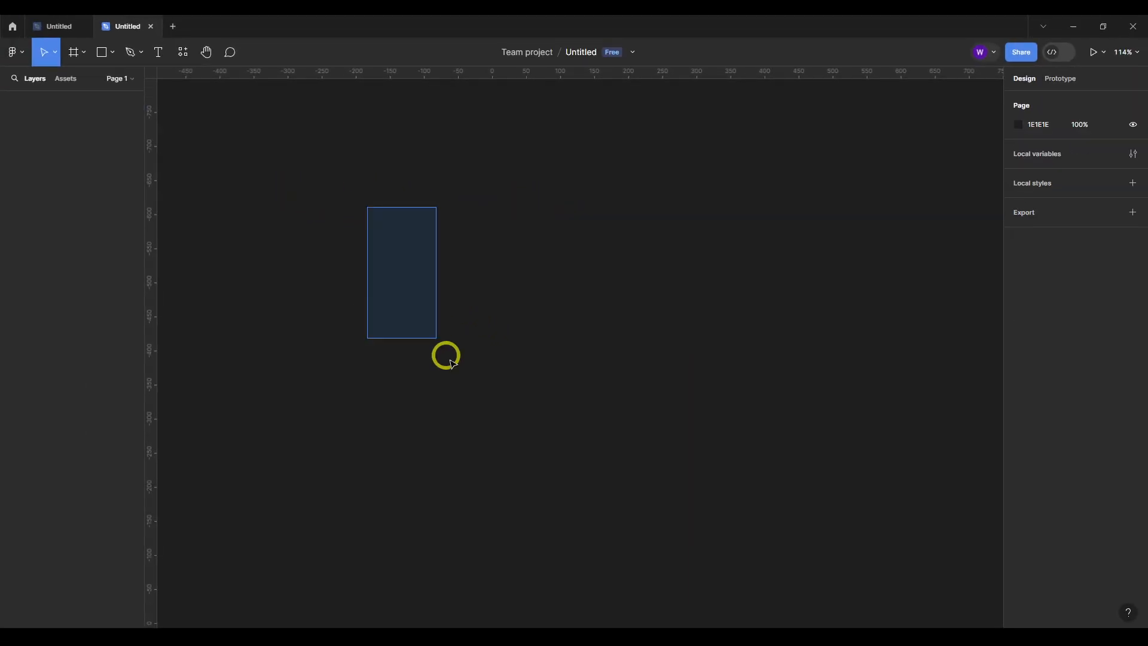
{"action": "left_click", "coordinate": [157, 51]}
{"action": "left_click_drag", "start_coordinate": [346, 226], "coordinate": [629, 398]}
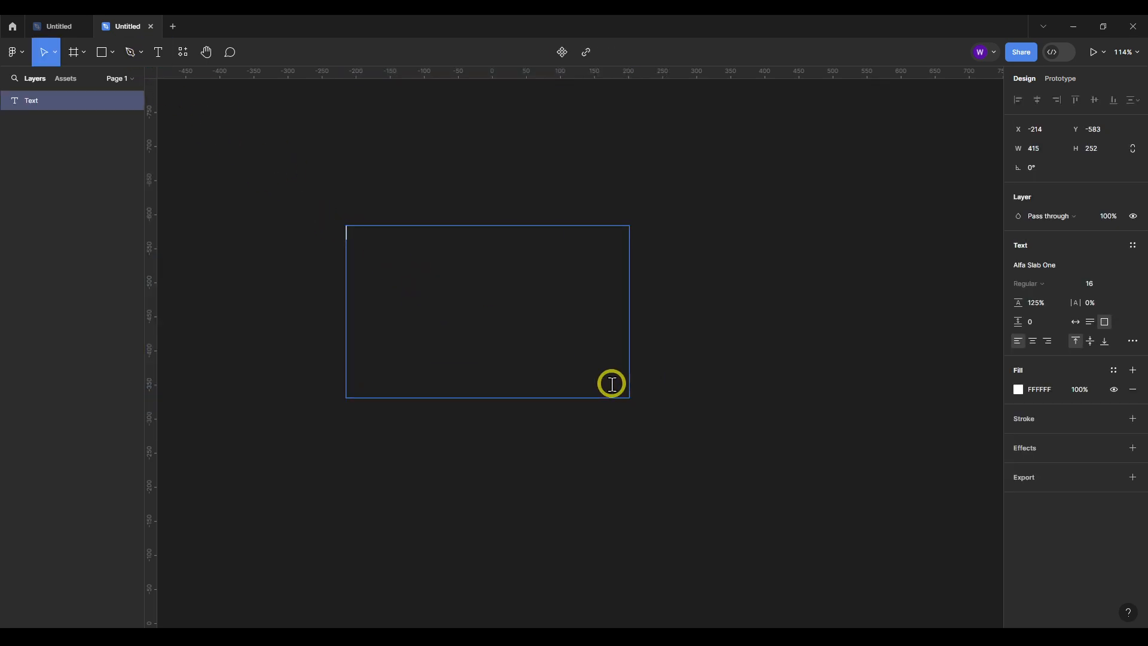
{"action": "left_click", "coordinate": [502, 169]}
Create a text box about 361 × 179 in the upper part of the canvas containing the text SOMETHING.
{"action": "left_click", "coordinate": [159, 52]}
{"action": "left_click_drag", "start_coordinate": [225, 142], "coordinate": [472, 263]}
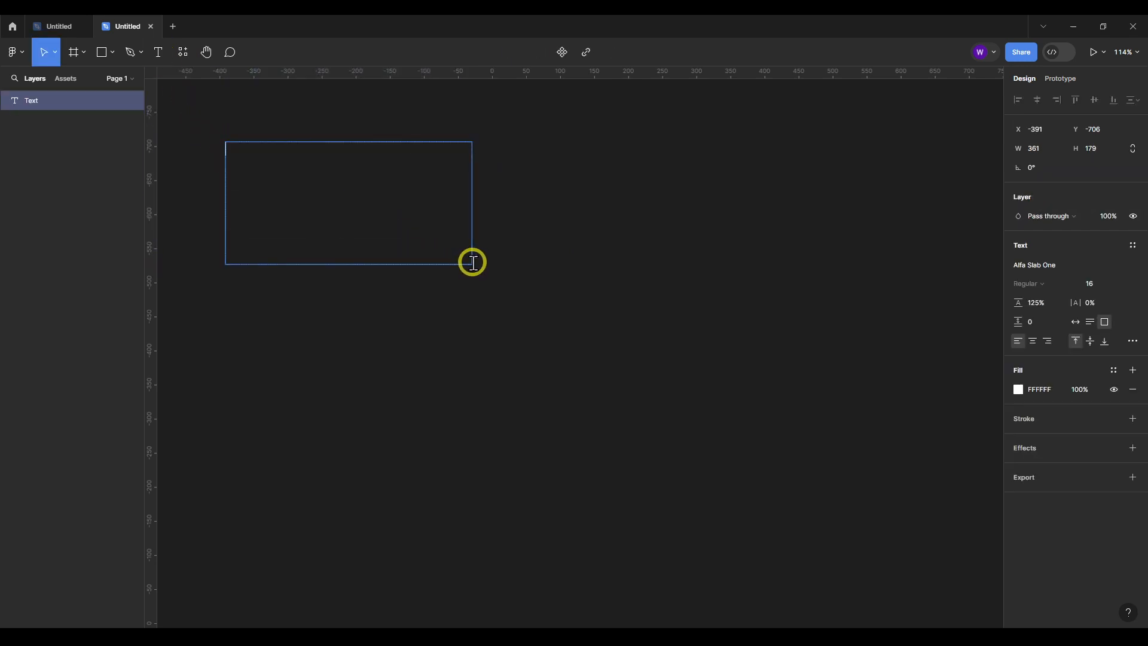
{"action": "type", "text": "ffffff"}
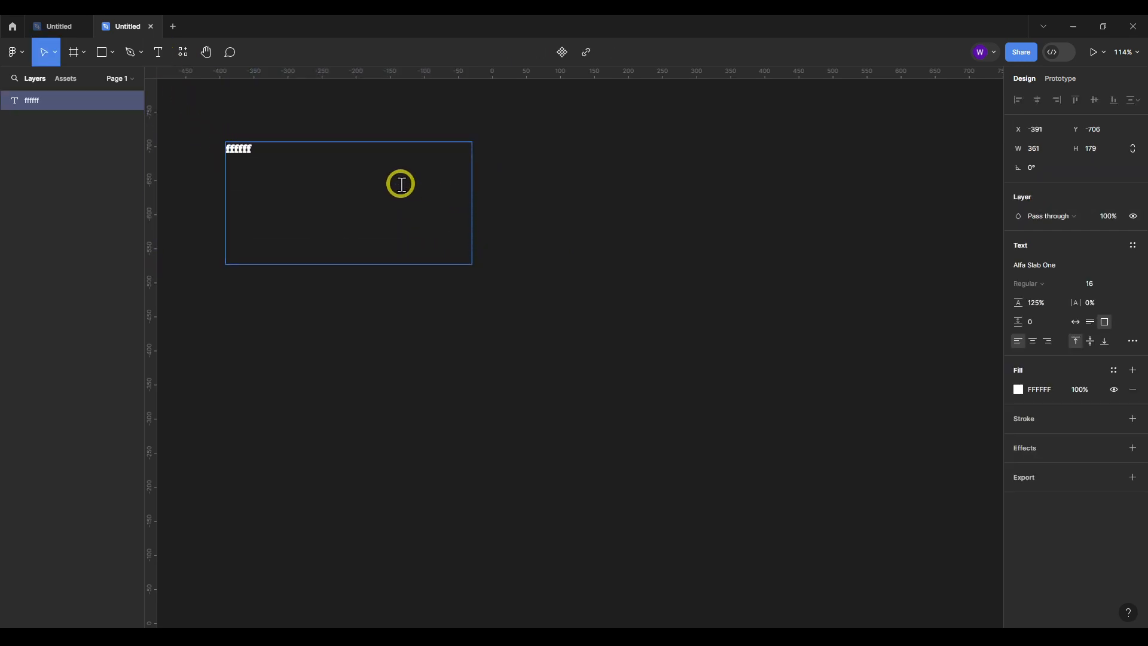
{"action": "key", "text": "Caps_Lock"}
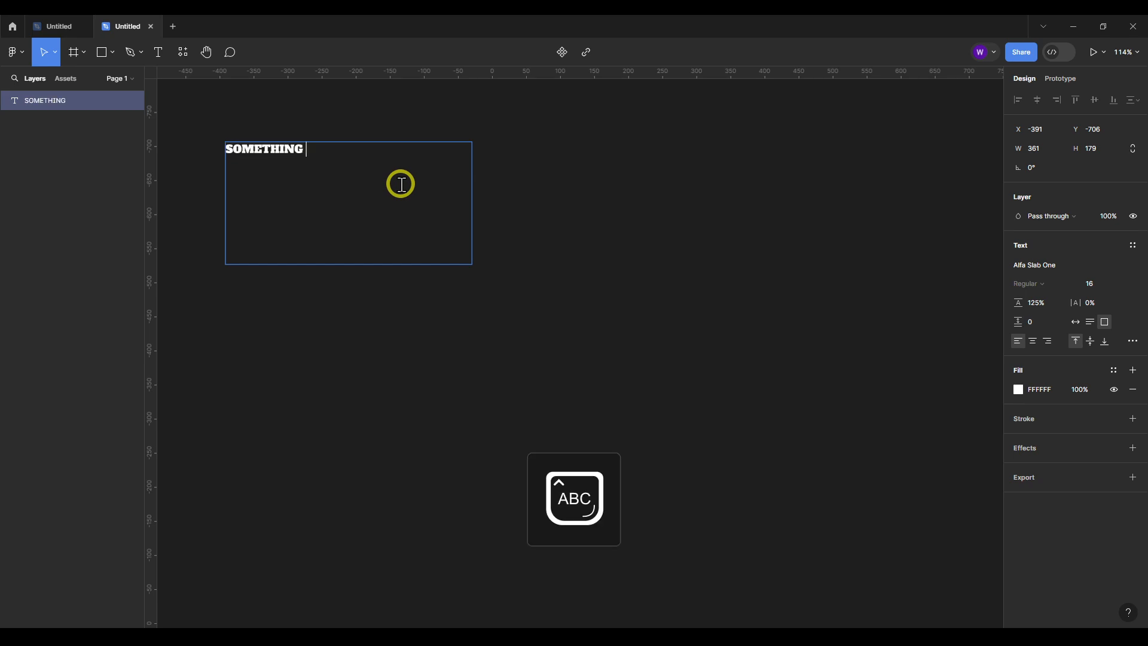
Set the font size of the whole SOMETHING text to 128.
{"action": "key", "text": "ctrl+a"}
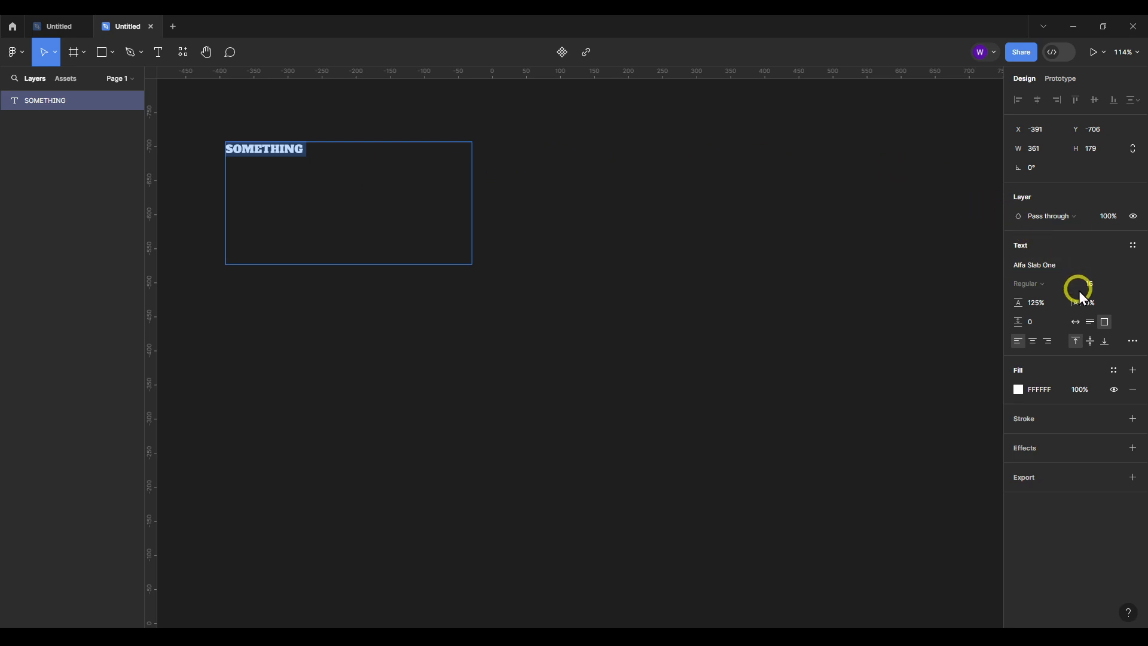
{"action": "left_click", "coordinate": [1096, 290]}
{"action": "left_click", "coordinate": [1113, 419]}
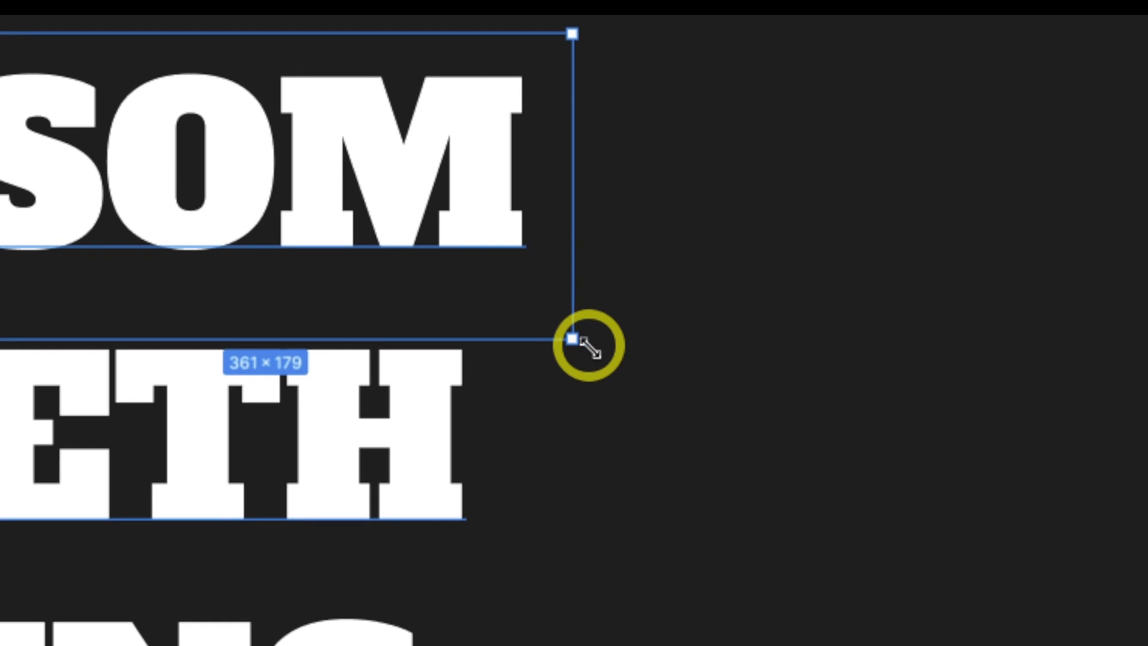
Resize the SOMETHING text box to about 665 × 623 so the word wraps with spare room in the box.
{"action": "left_click_drag", "start_coordinate": [572, 339], "coordinate": [579, 247]}
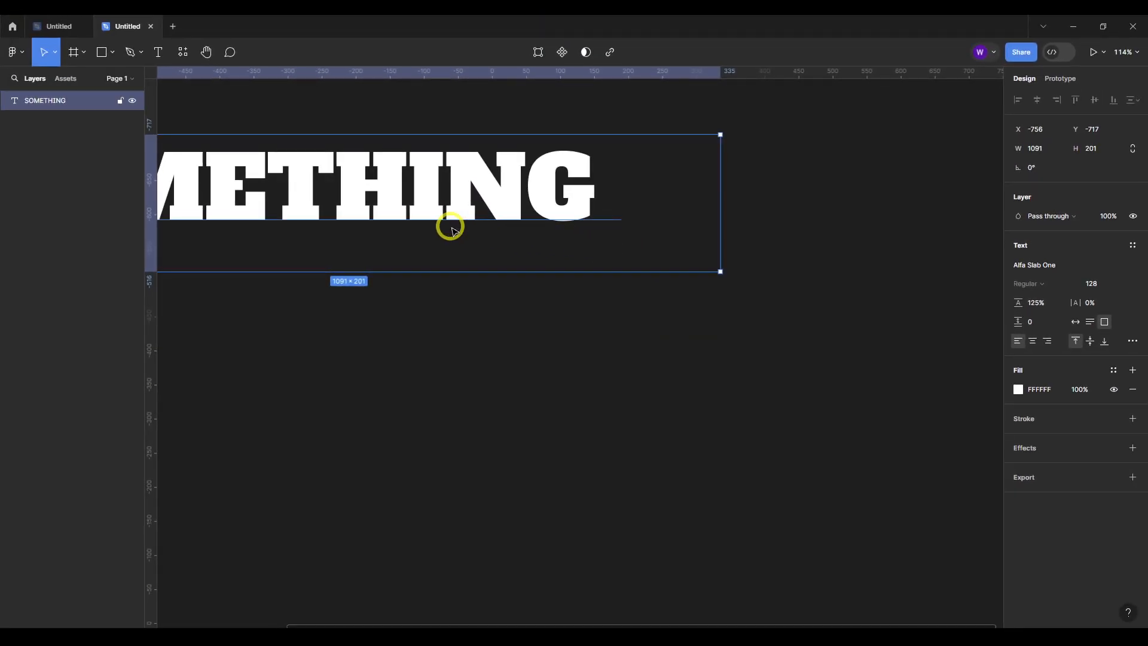
{"action": "left_click_drag", "start_coordinate": [346, 197], "coordinate": [653, 318]}
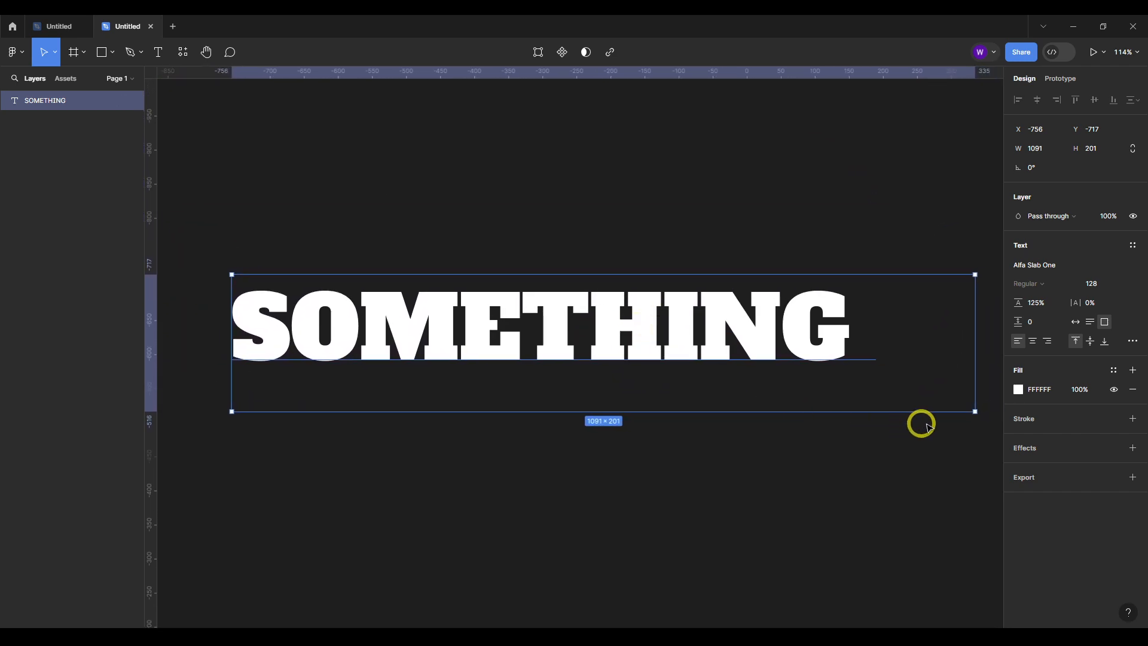
{"action": "left_click_drag", "start_coordinate": [976, 411], "coordinate": [656, 580]}
{"action": "scroll", "coordinate": [631, 497], "scroll_direction": "down", "scroll_amount": 2}
{"action": "left_click_drag", "start_coordinate": [658, 449], "coordinate": [684, 563]}
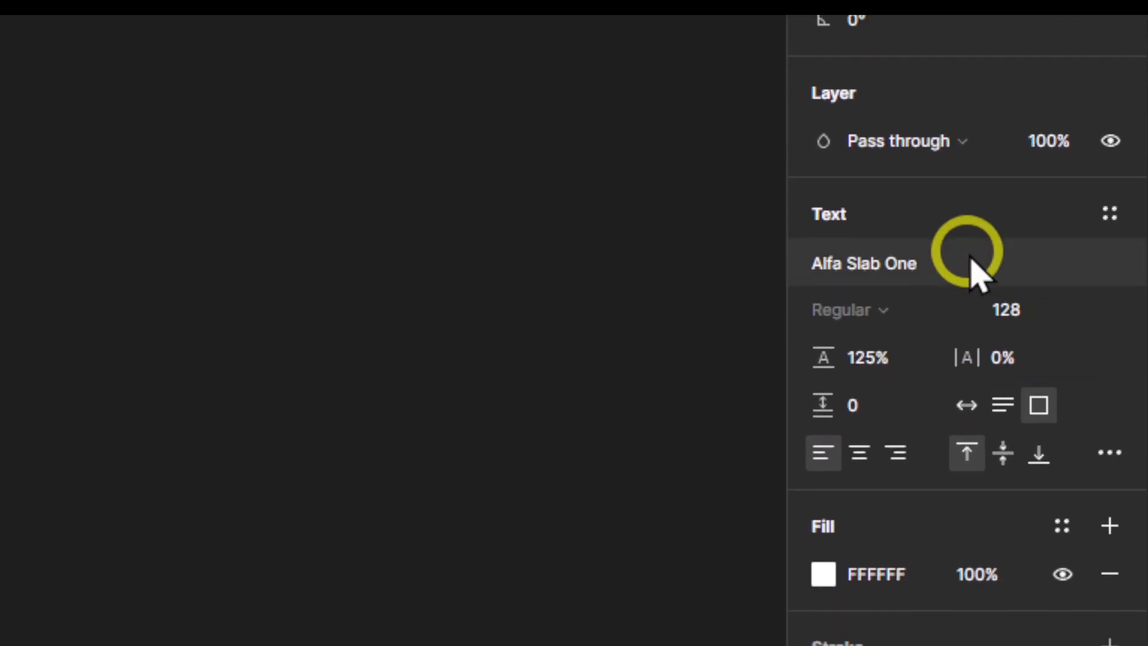
Align the text vertically to the bottom of its box.
{"action": "scroll", "coordinate": [864, 394], "scroll_direction": "down", "scroll_amount": 3}
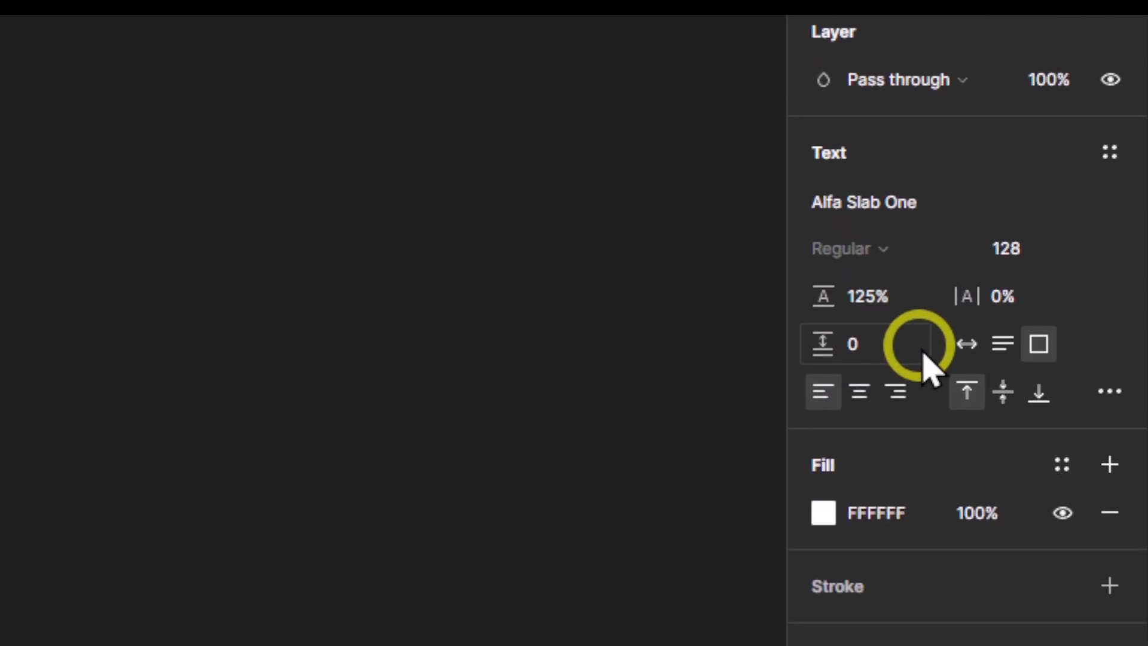
{"action": "scroll", "coordinate": [957, 359], "scroll_direction": "down", "scroll_amount": 1}
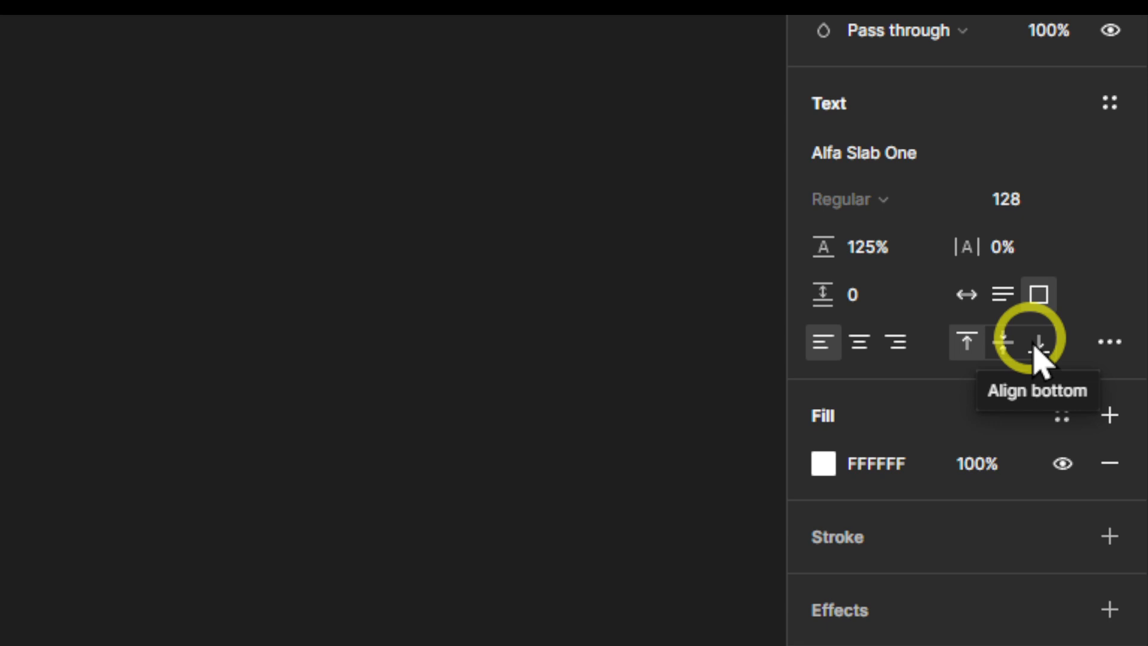
{"action": "left_click", "coordinate": [1036, 353]}
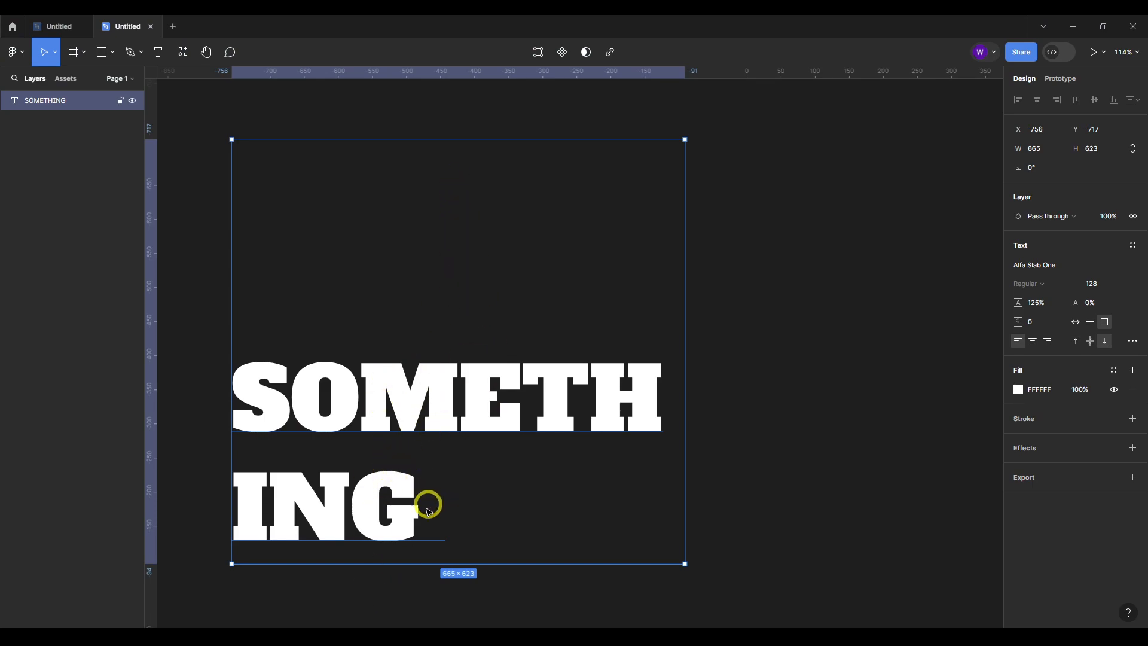
Append FDFSFSDFDSFDS after SOMETHING and undo the addition.
{"action": "double_click", "coordinate": [641, 549]}
{"action": "left_click", "coordinate": [440, 457]}
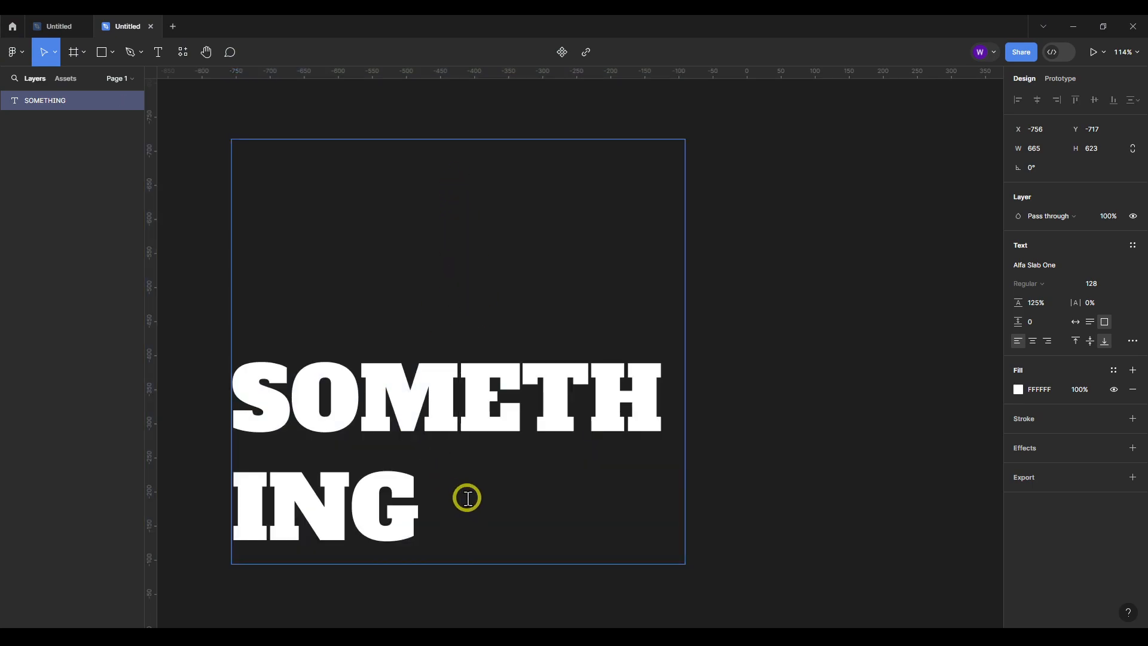
{"action": "type", "text": "FDFSFSDFDSFDS"}
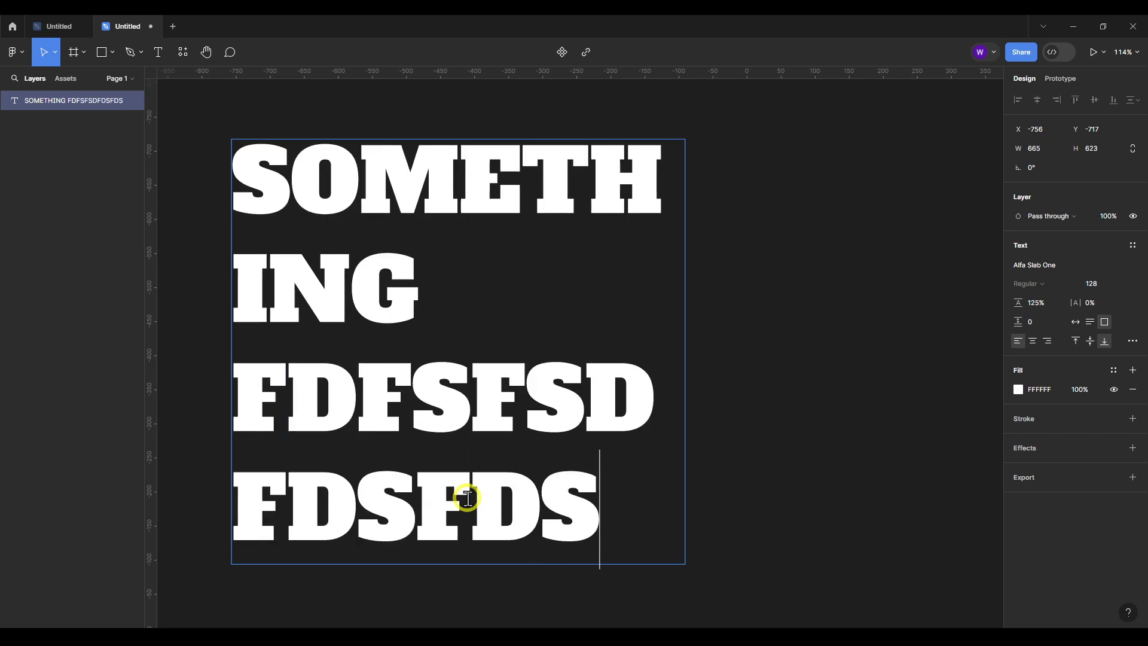
{"action": "key", "text": "ctrl+z"}
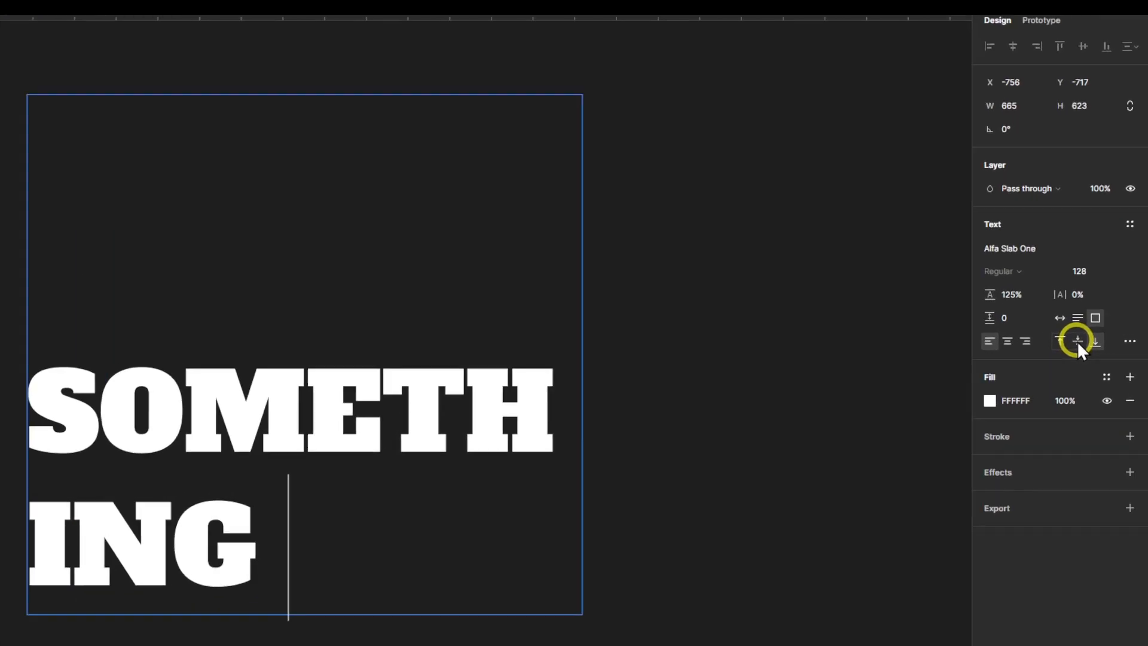
Try the top, bottom and middle vertical alignments on the text, finishing on bottom alignment.
{"action": "left_click", "coordinate": [966, 340]}
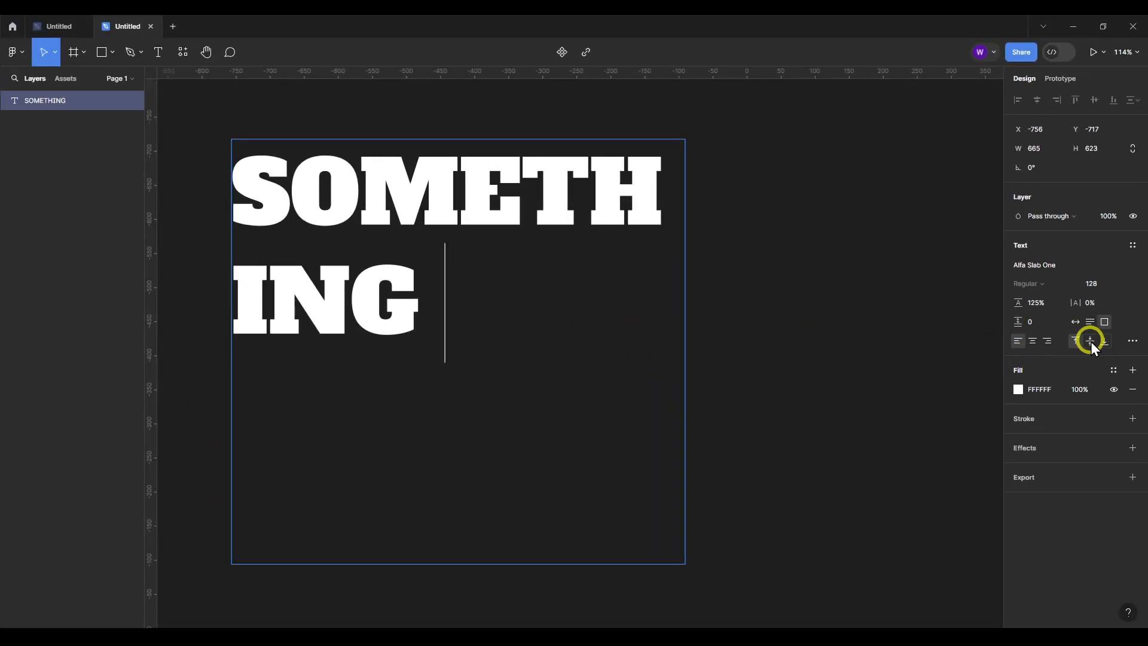
{"action": "left_click", "coordinate": [1104, 341]}
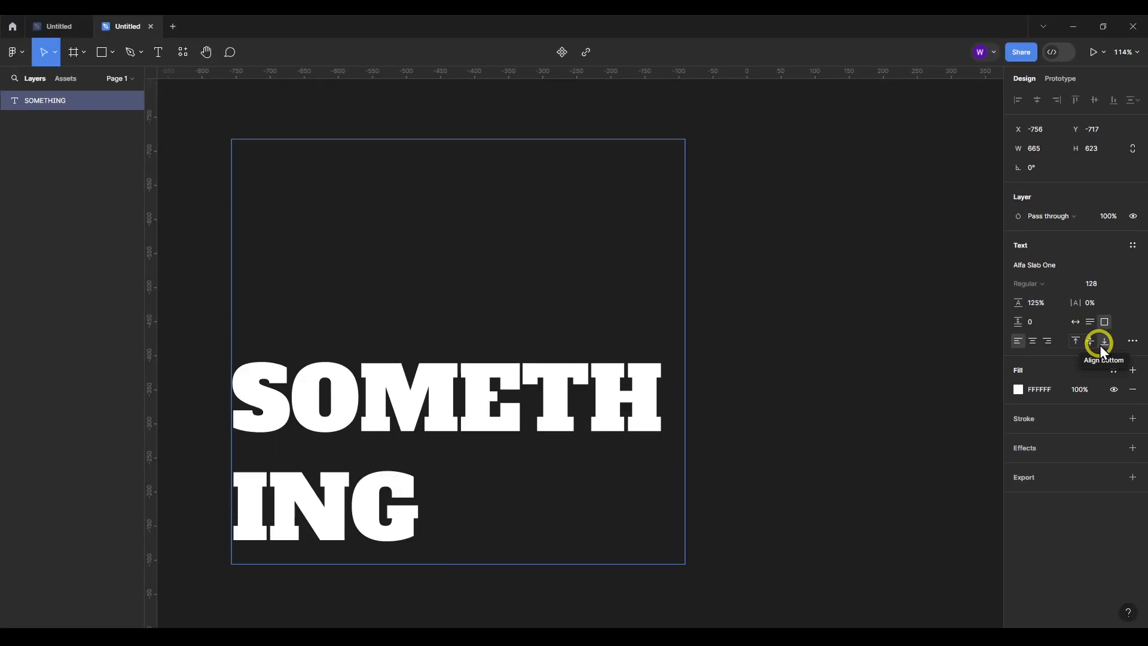
{"action": "left_click", "coordinate": [1089, 342]}
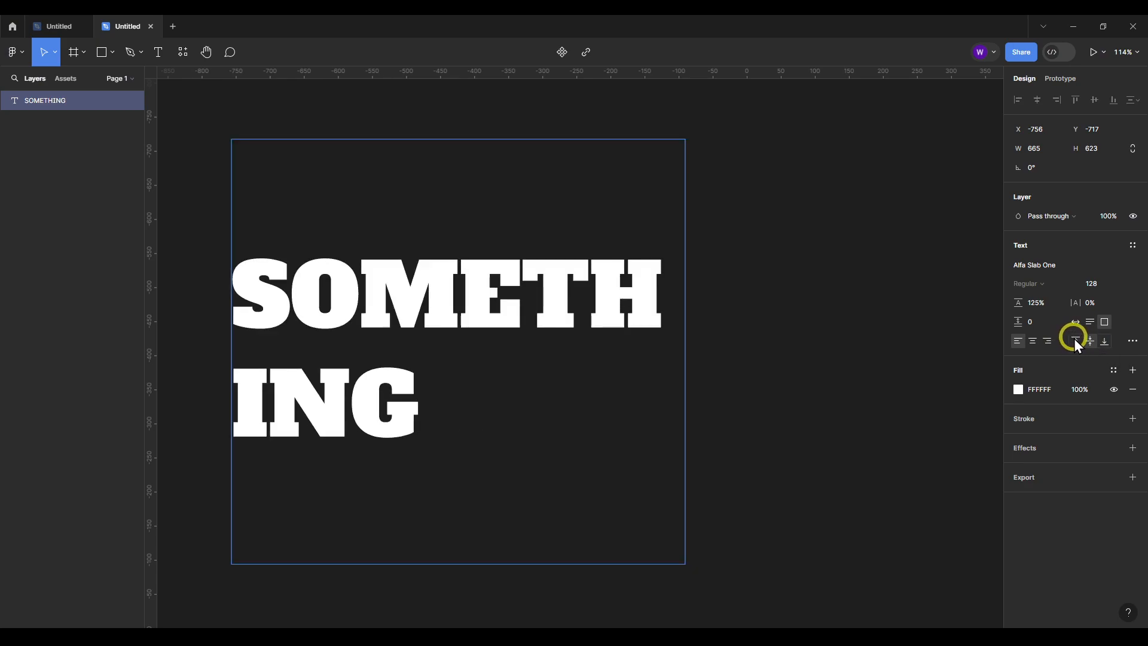
{"action": "left_click", "coordinate": [1075, 341]}
{"action": "left_click", "coordinate": [1105, 342]}
Append DDDSDSDDS to the end of the SOMETHING text.
{"action": "double_click", "coordinate": [436, 504]}
{"action": "type", "text": "DDDSDSDDS"}
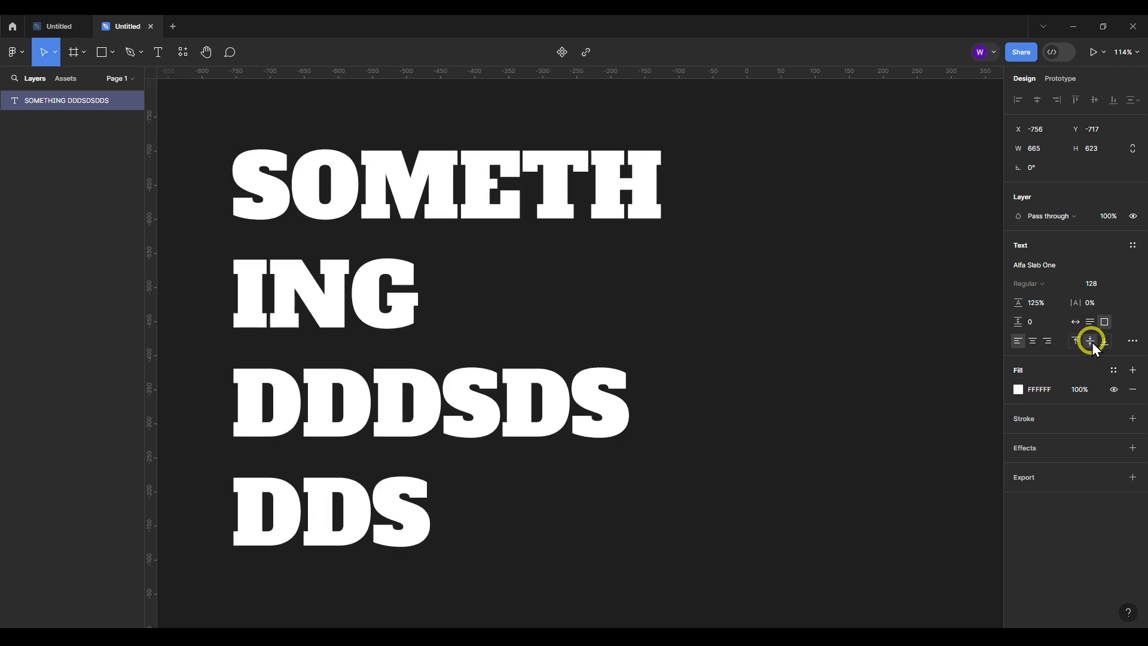
Align the text vertically to the top of its box and horizontally to the right.
{"action": "left_click", "coordinate": [1075, 341]}
{"action": "left_click", "coordinate": [1032, 341]}
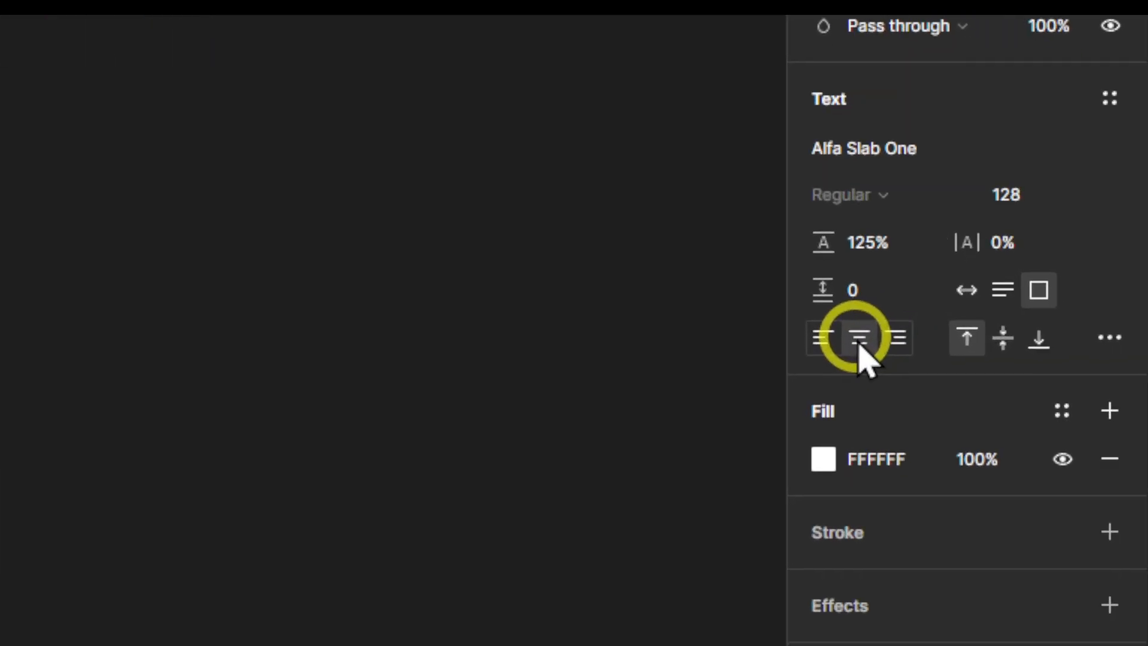
{"action": "left_click", "coordinate": [1047, 343]}
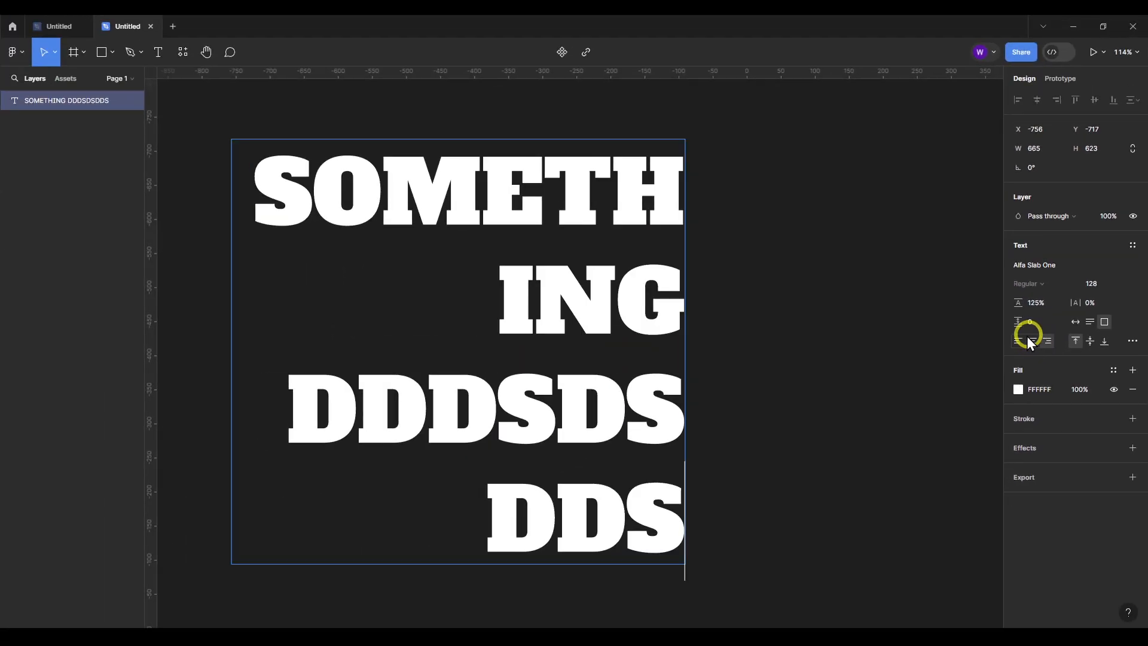
Set the paragraph spacing of the whole text to 77 and its resizing mode to auto height.
{"action": "left_click_drag", "start_coordinate": [1015, 321], "coordinate": [1082, 324]}
{"action": "double_click", "coordinate": [651, 313]}
{"action": "key", "text": "ctrl+a"}
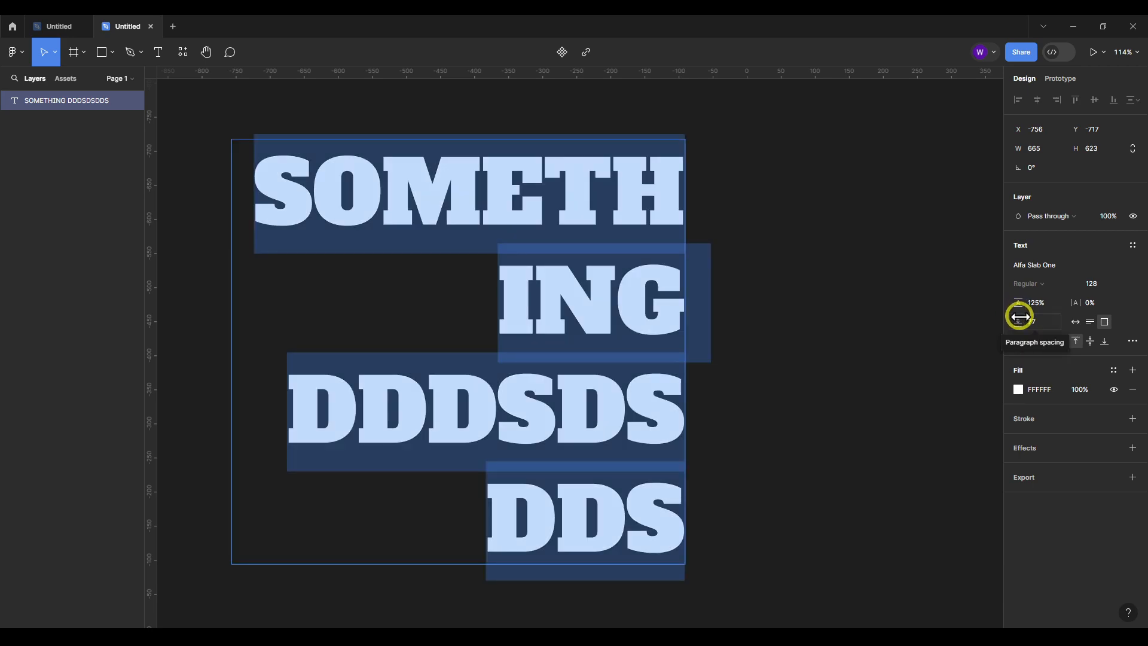
{"action": "left_click", "coordinate": [1089, 321]}
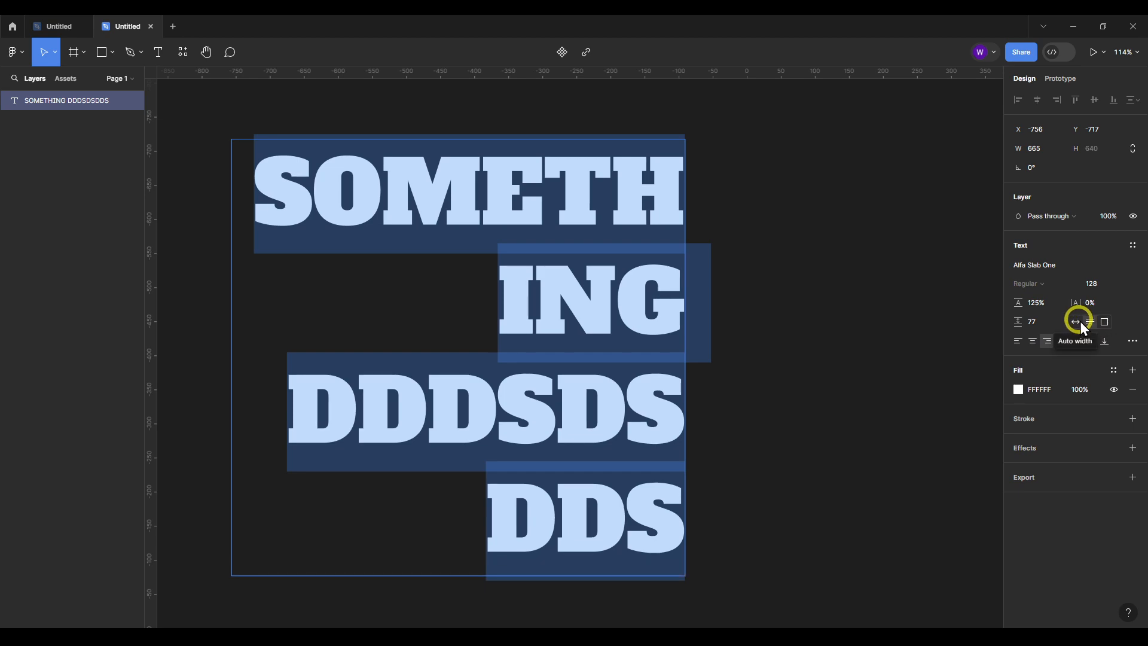
Set the text's paragraph spacing to 100, line height to 86% and letter spacing to 30%.
{"action": "left_click_drag", "start_coordinate": [1016, 321], "coordinate": [1069, 303]}
{"action": "double_click", "coordinate": [647, 306]}
{"action": "left_click", "coordinate": [720, 318]}
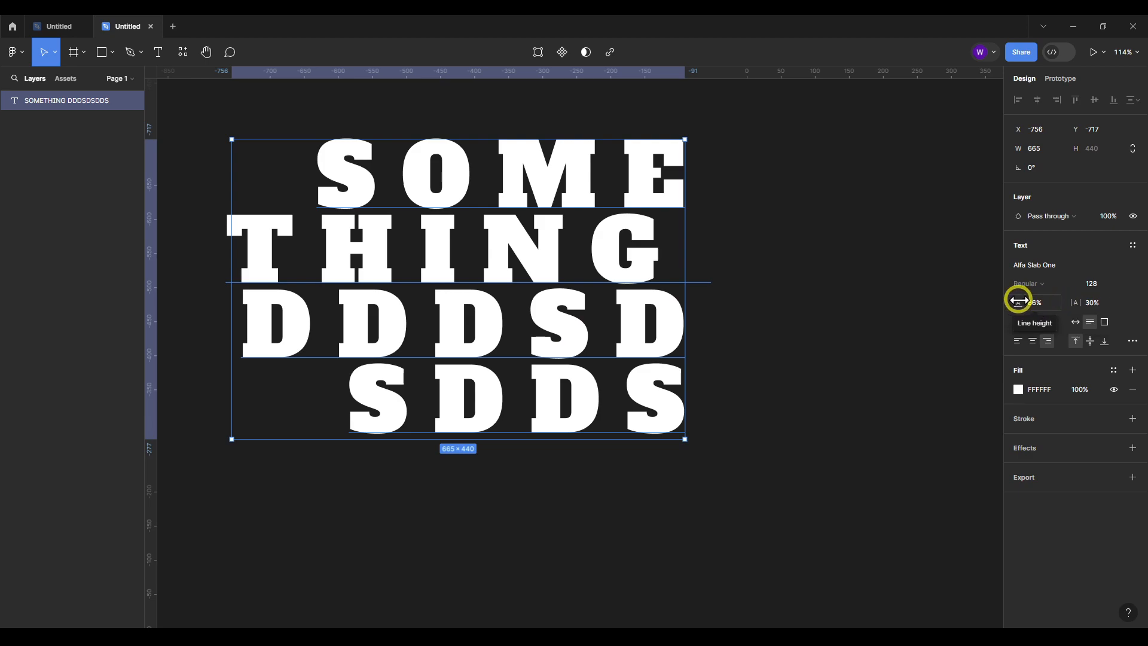
Open the advanced type settings and review the letter case, number and letterform details before returning to the basic options.
{"action": "left_click", "coordinate": [1132, 341]}
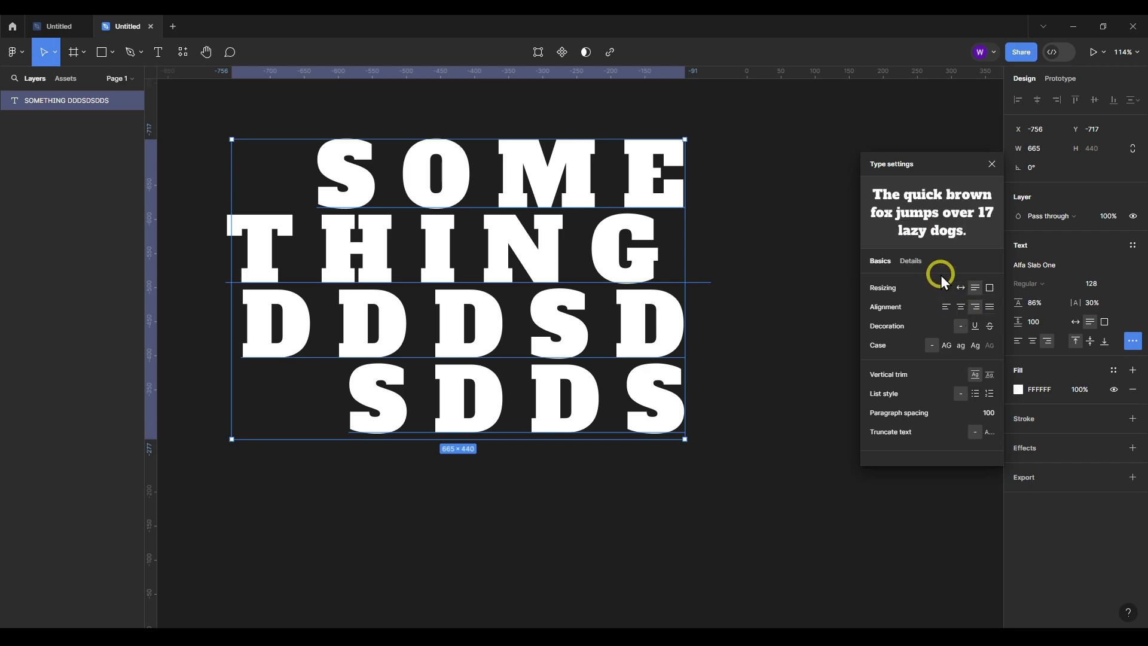
{"action": "left_click", "coordinate": [915, 261]}
{"action": "scroll", "coordinate": [957, 355], "scroll_direction": "down", "scroll_amount": 3}
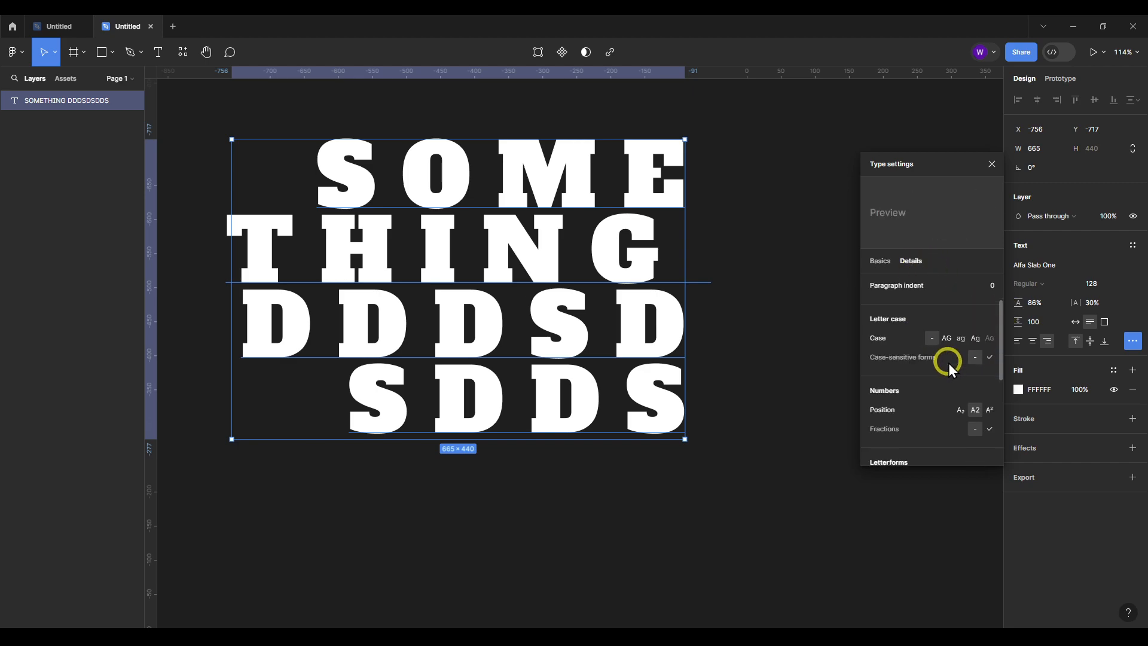
{"action": "scroll", "coordinate": [951, 369], "scroll_direction": "up", "scroll_amount": 2}
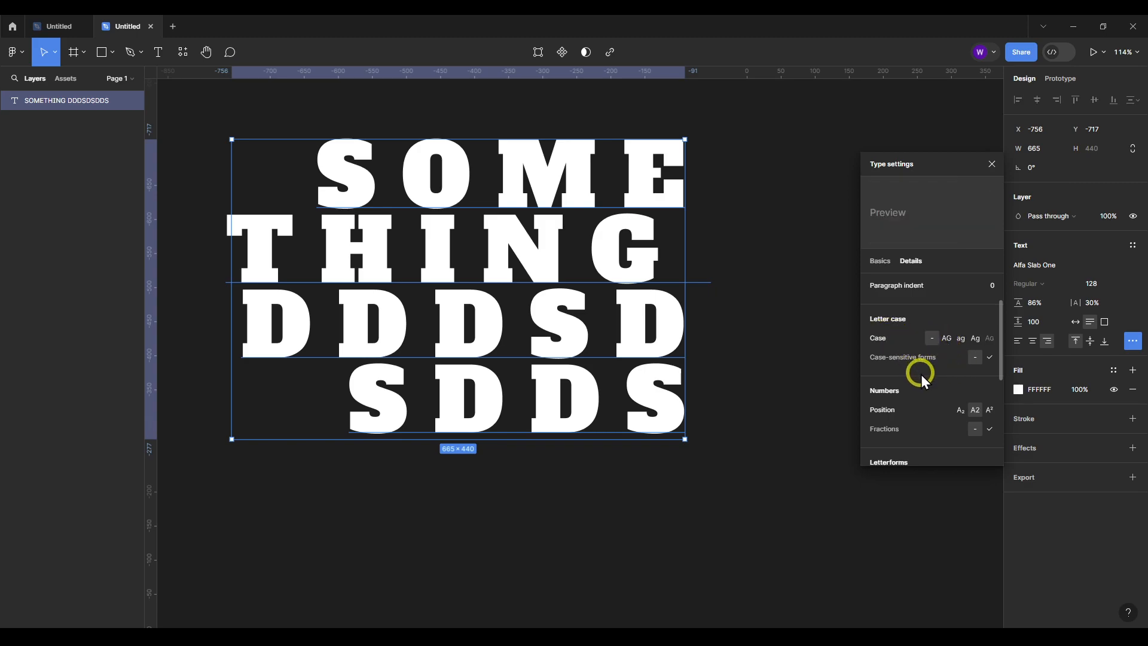
{"action": "scroll", "coordinate": [921, 376], "scroll_direction": "down", "scroll_amount": 2}
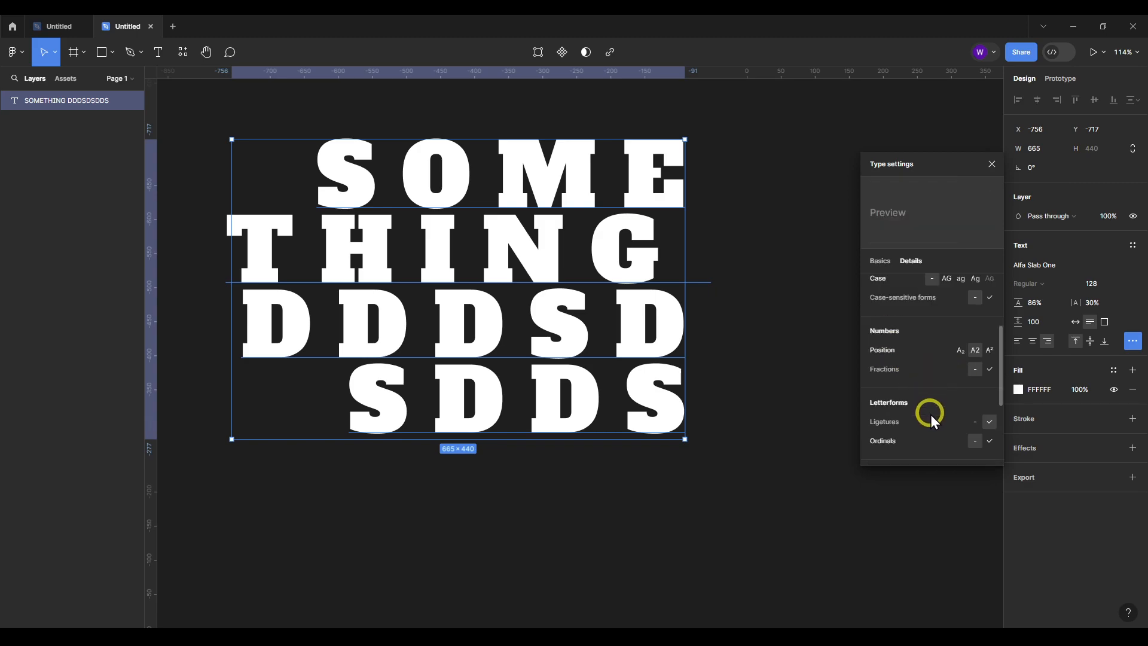
{"action": "scroll", "coordinate": [935, 369], "scroll_direction": "up", "scroll_amount": 3}
{"action": "left_click", "coordinate": [880, 260]}
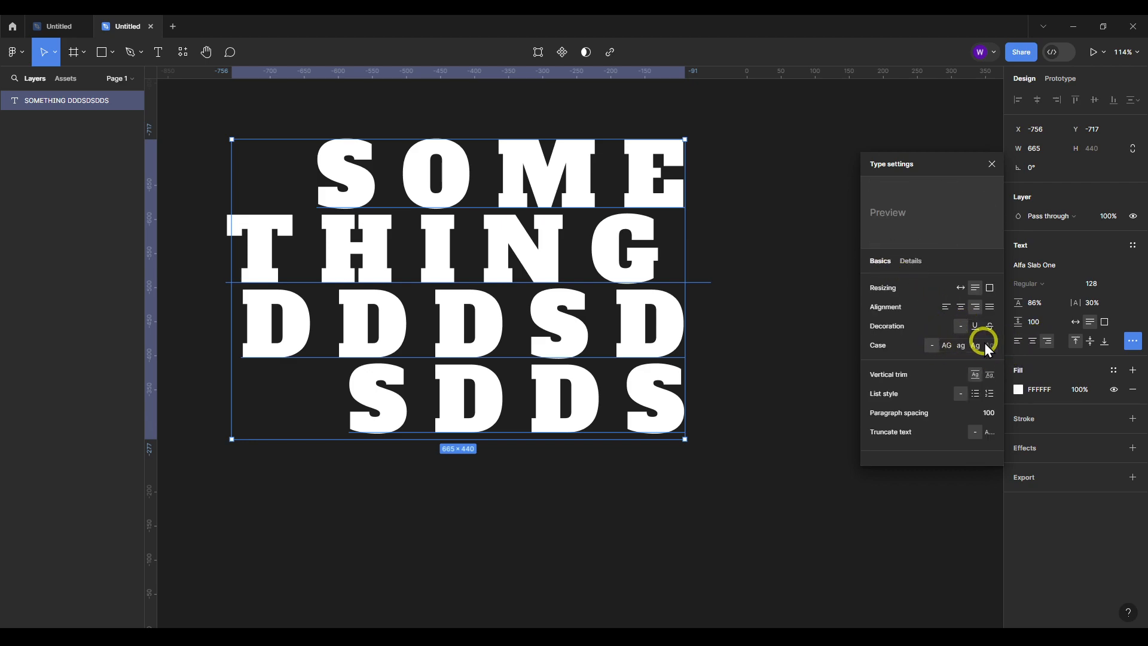
Set the text's letter case to uppercase and center the text horizontally.
{"action": "mouse_move", "coordinate": [946, 346]}
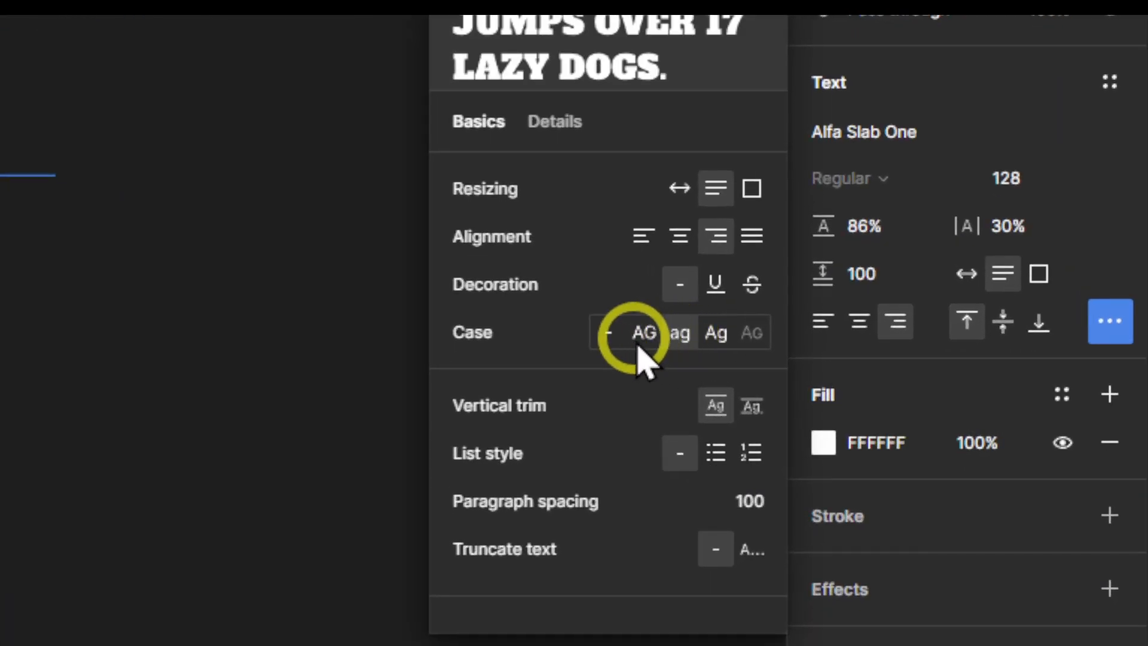
{"action": "left_click", "coordinate": [638, 350]}
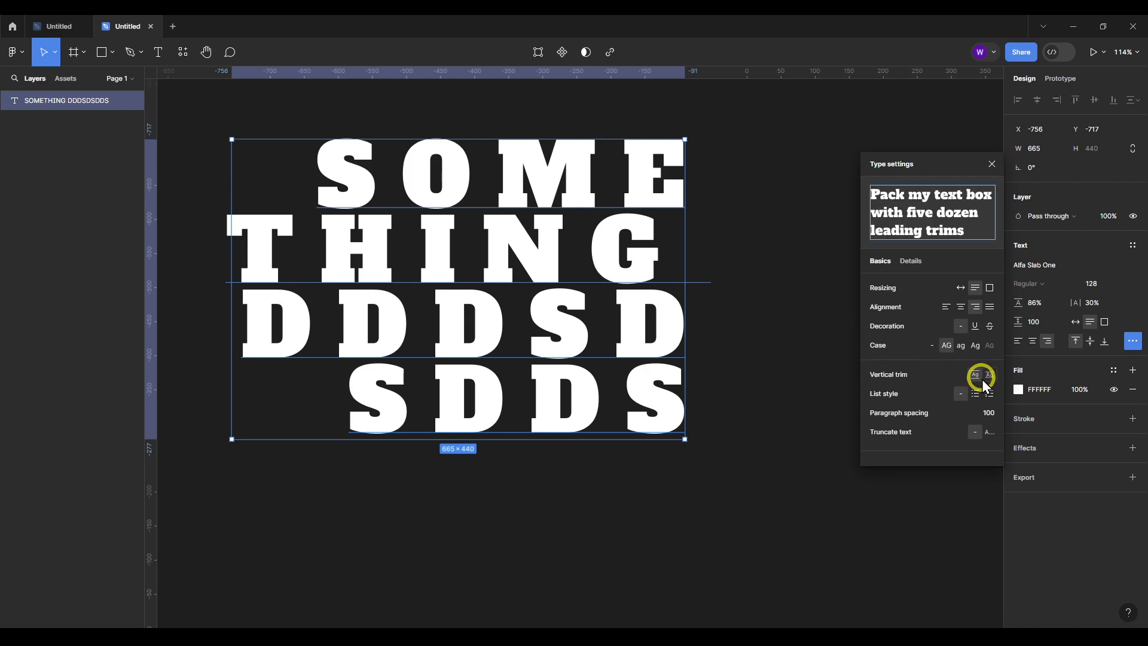
{"action": "left_click", "coordinate": [1032, 342]}
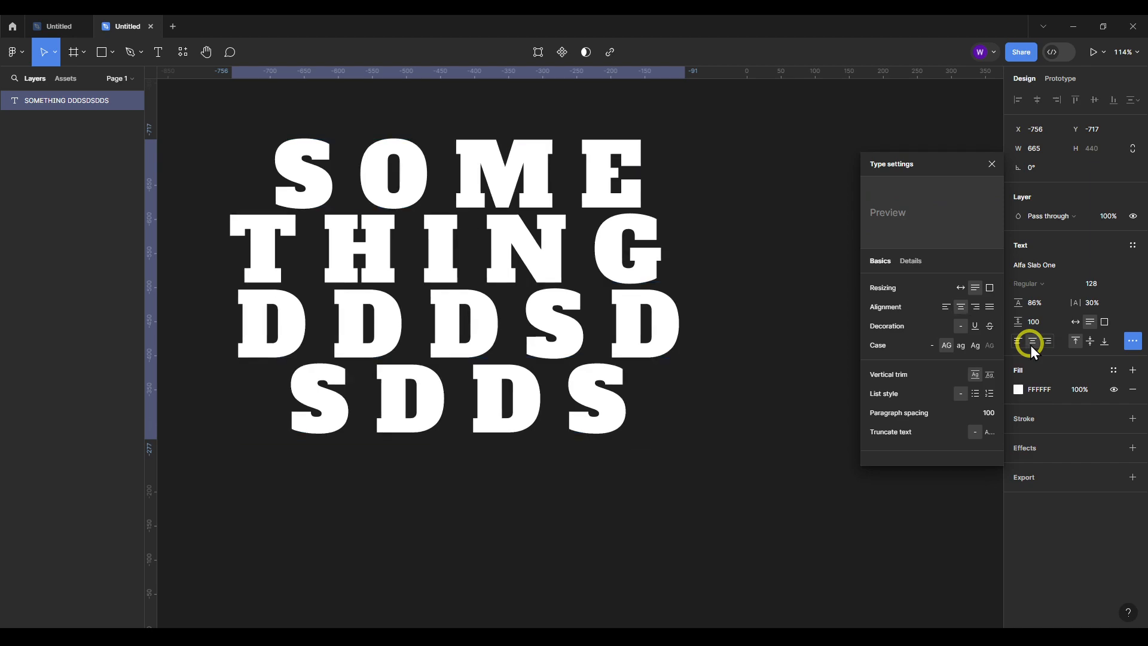
Set the font size of the whole text to 64 and its vertical alignment to middle.
{"action": "left_click", "coordinate": [1088, 342]}
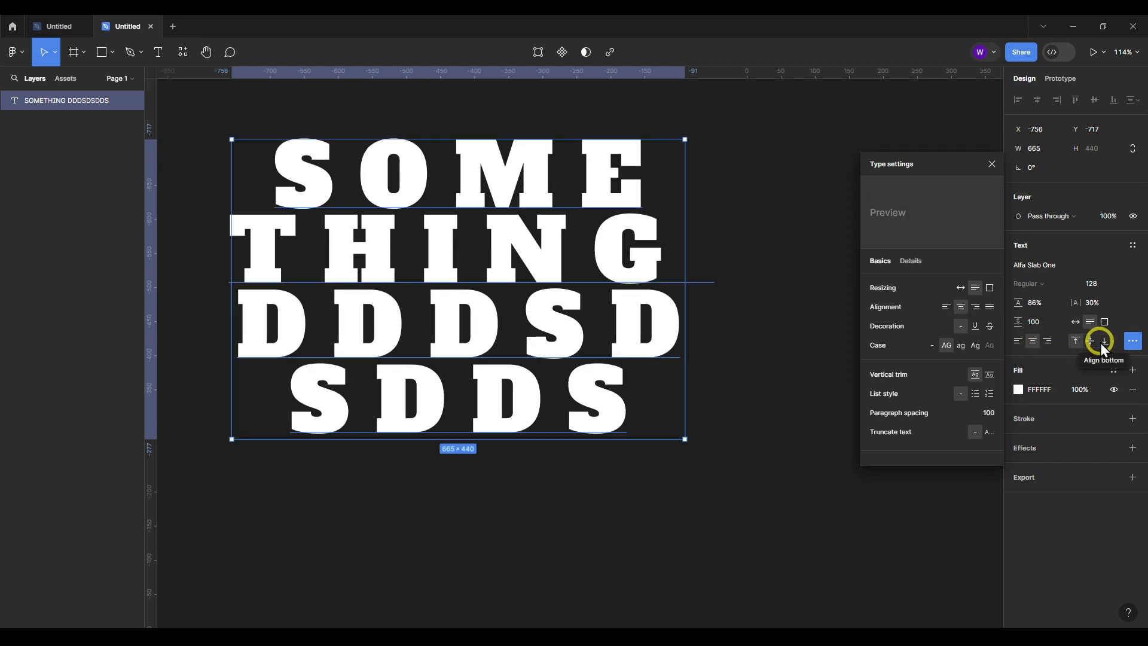
{"action": "left_click", "coordinate": [1103, 341]}
{"action": "double_click", "coordinate": [527, 270]}
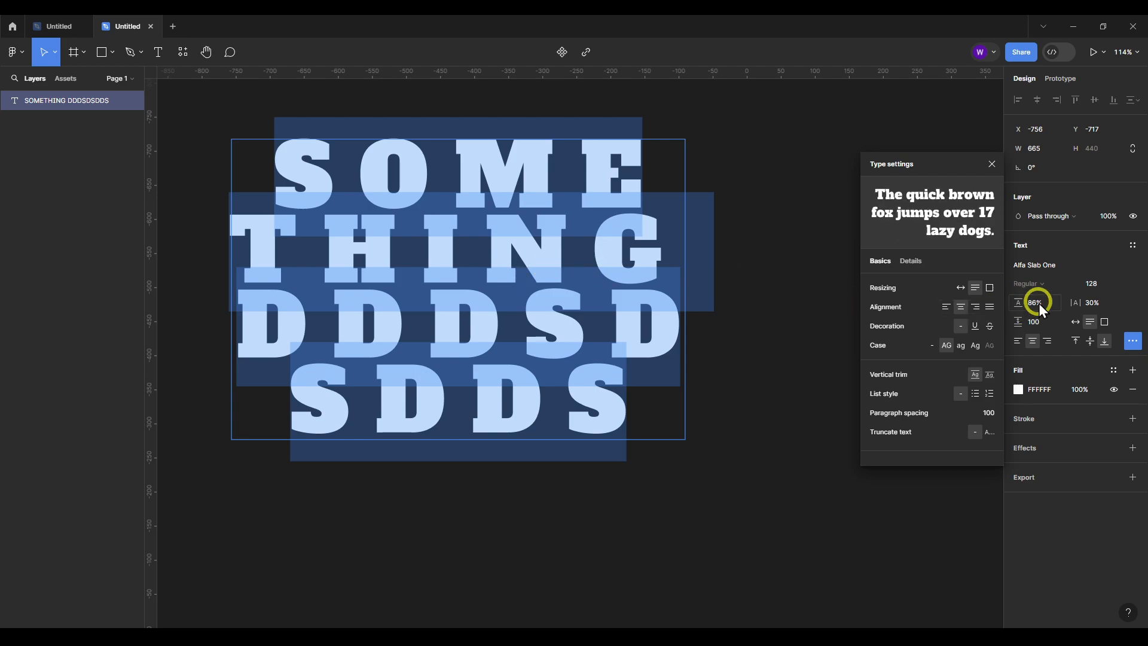
{"action": "left_click", "coordinate": [1122, 284]}
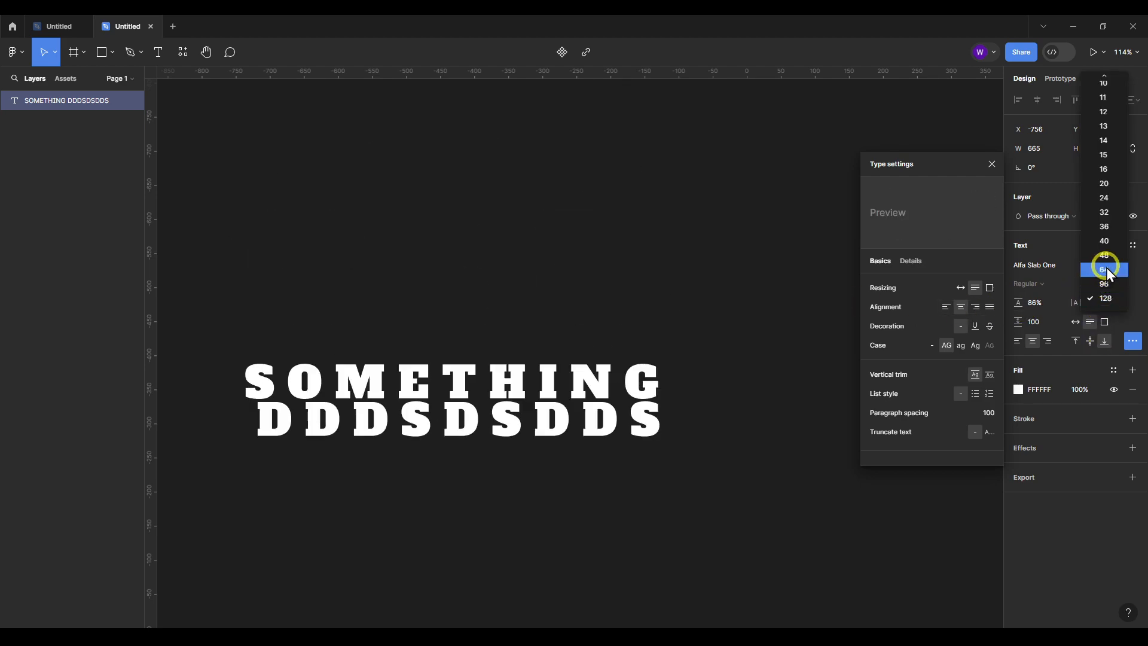
{"action": "left_click", "coordinate": [1106, 267]}
{"action": "left_click", "coordinate": [1088, 342]}
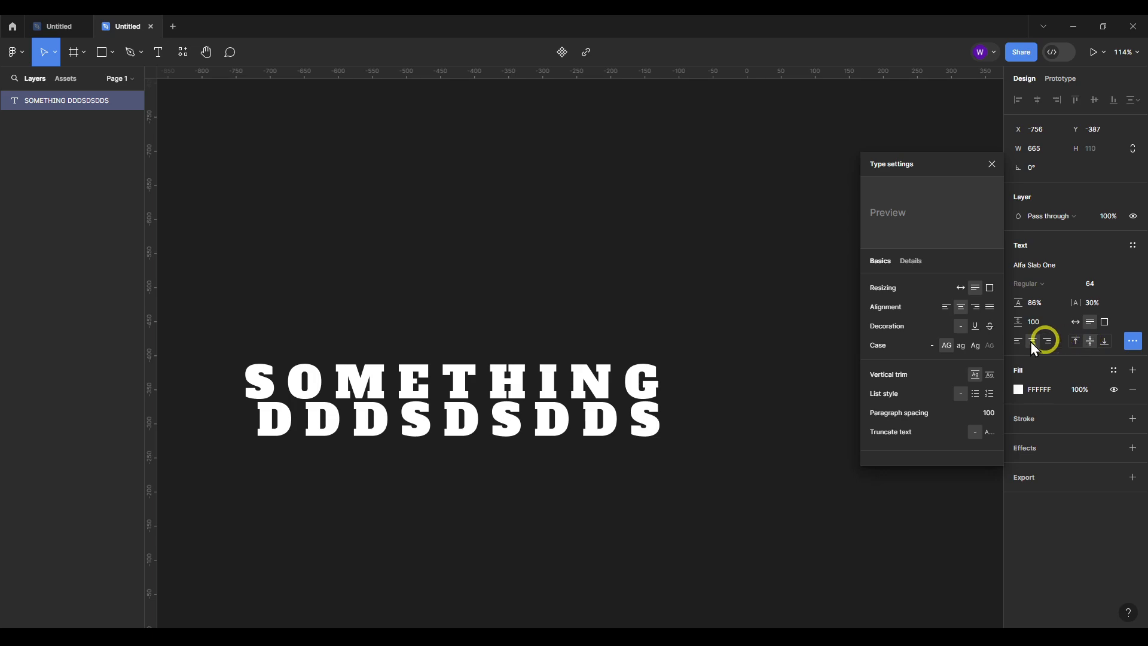
Finish editing the text and enlarge its text box to about 800 × 427 by extending the upper-right corner.
{"action": "left_click", "coordinate": [557, 384]}
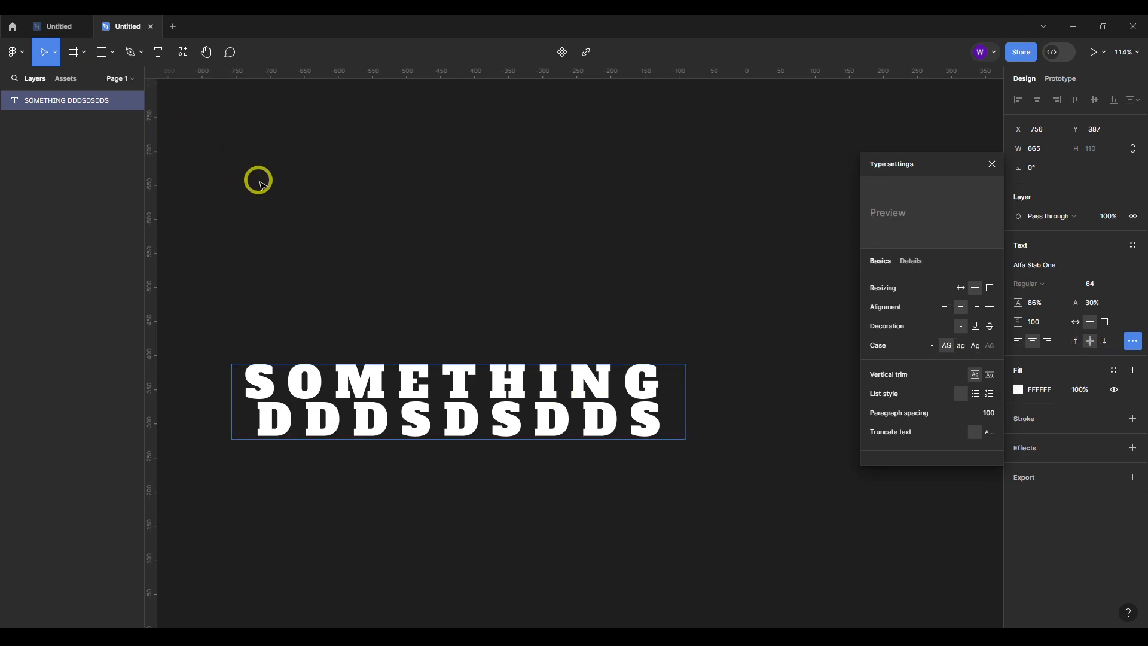
{"action": "left_click", "coordinate": [605, 380]}
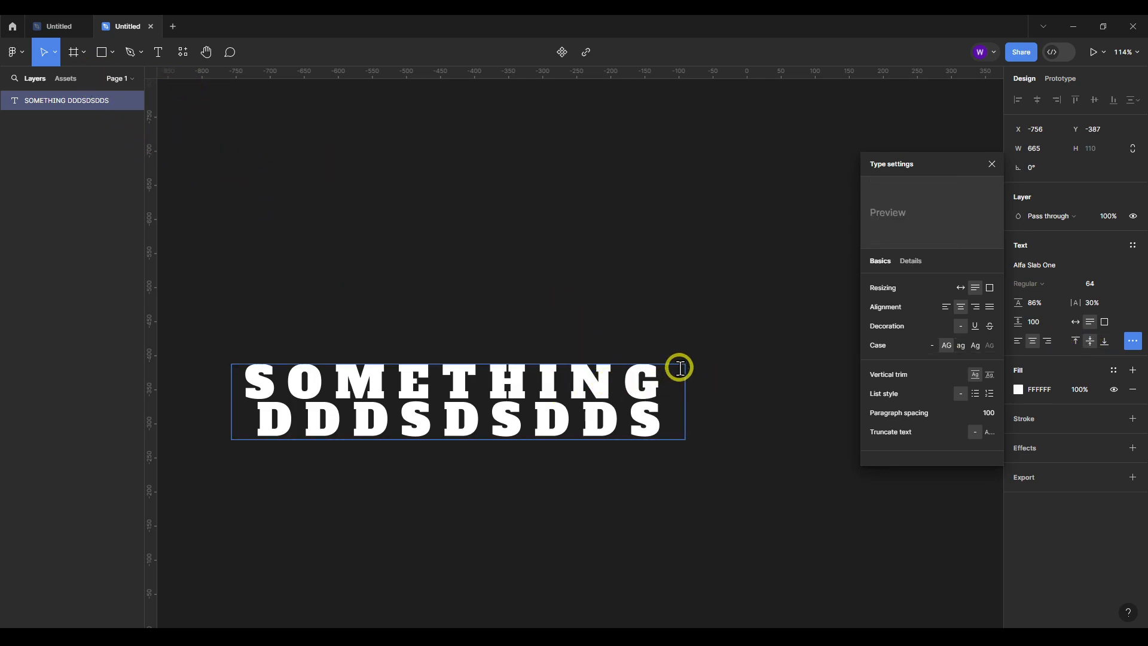
{"action": "key", "text": "Escape"}
{"action": "left_click_drag", "start_coordinate": [683, 367], "coordinate": [777, 148]}
{"action": "left_click", "coordinate": [728, 192]}
{"action": "left_click", "coordinate": [640, 192]}
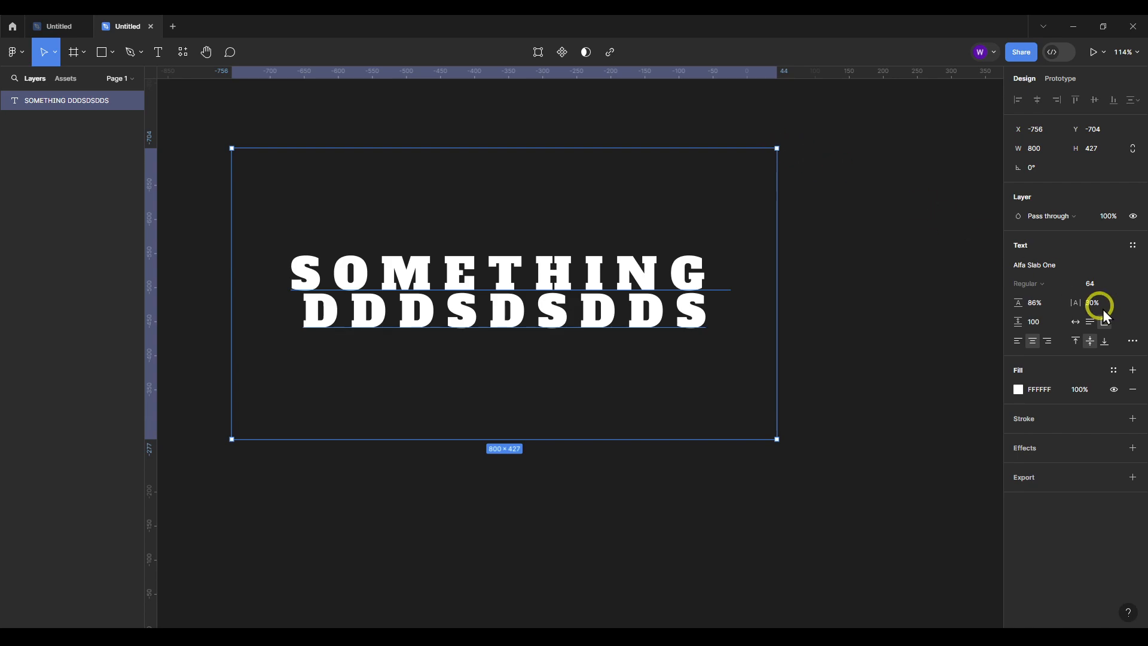
Try the bottom and middle vertical alignments in the enlarged text box and align the text to the top.
{"action": "left_click", "coordinate": [1105, 340]}
{"action": "left_click", "coordinate": [1090, 342]}
{"action": "left_click", "coordinate": [1075, 342]}
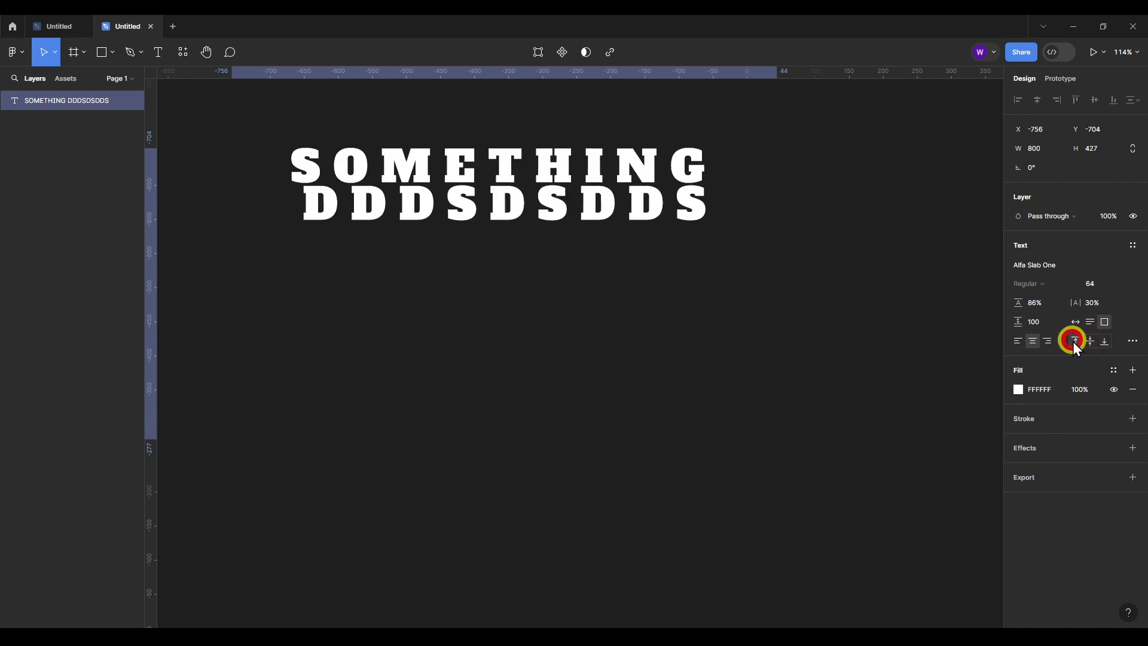